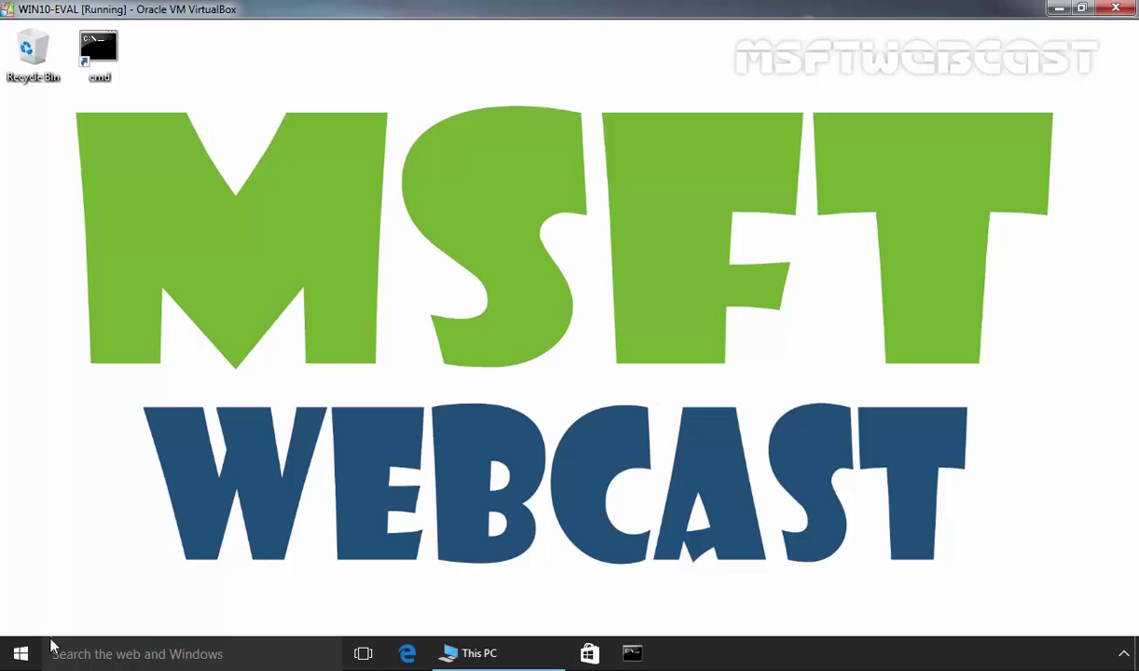
Open Disk Management, remove drive letter D: from the PERSONAL volume, and check the drives shown in This PC.
{"action": "right_click", "coordinate": [13, 654]}
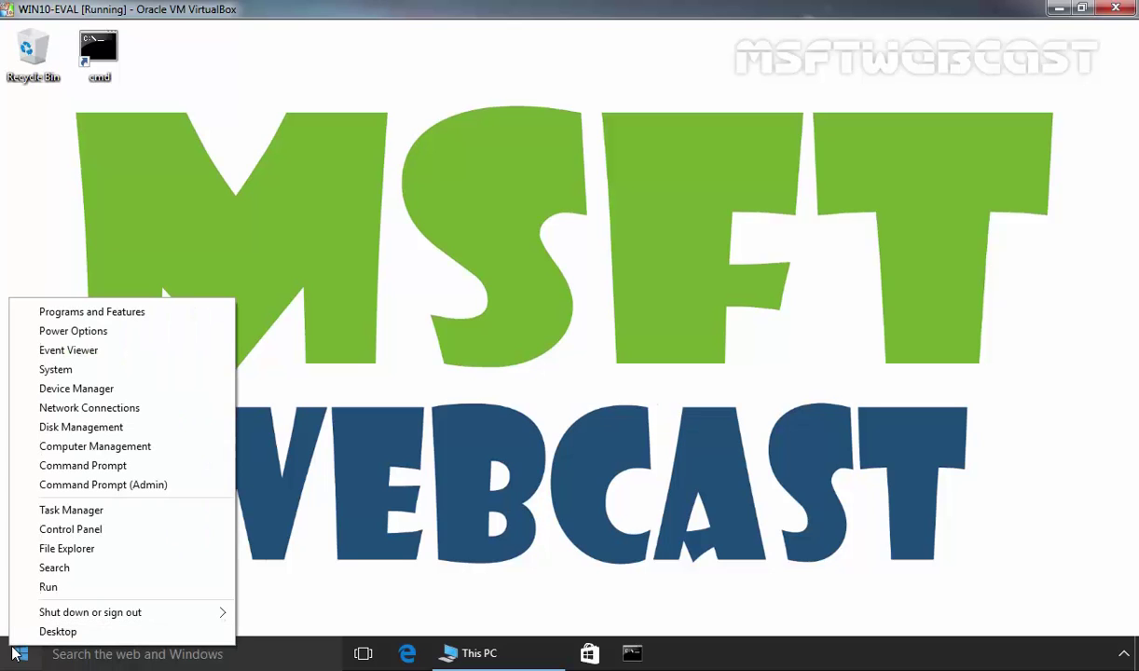
{"action": "left_click", "coordinate": [80, 427]}
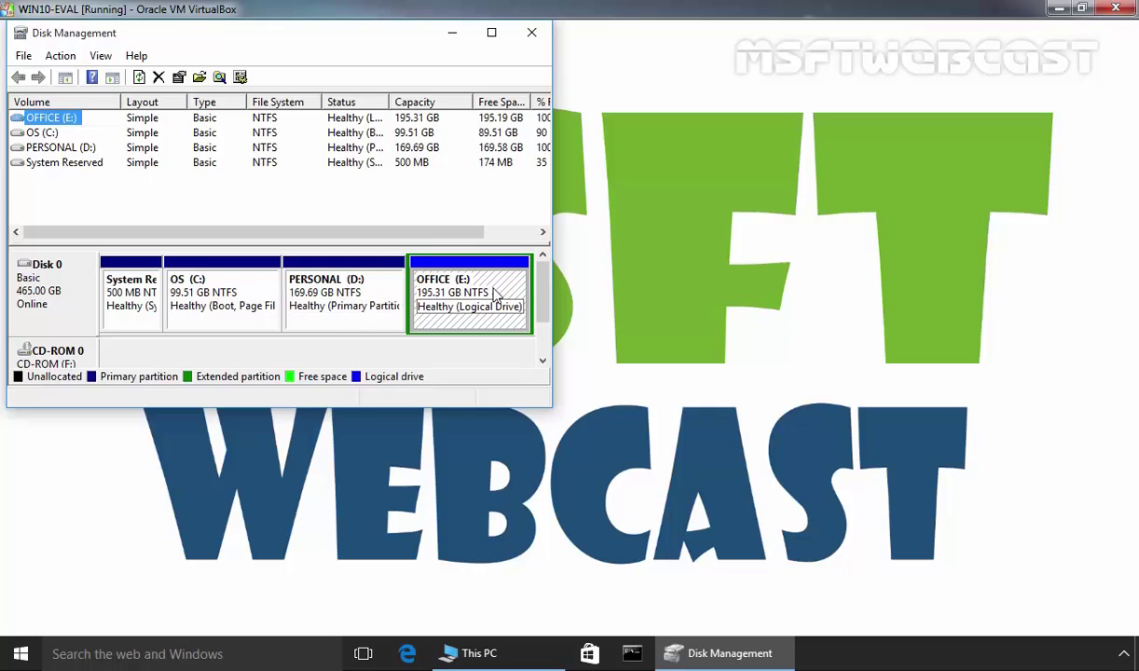
{"action": "left_click", "coordinate": [335, 315]}
{"action": "right_click", "coordinate": [336, 315]}
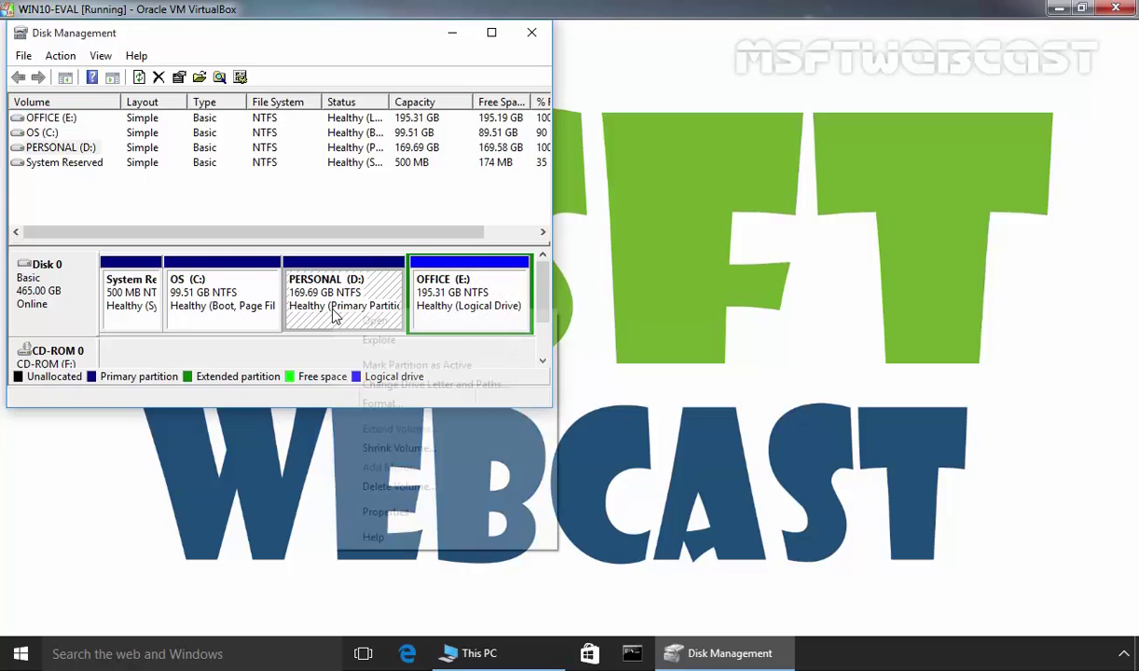
{"action": "left_click", "coordinate": [387, 385]}
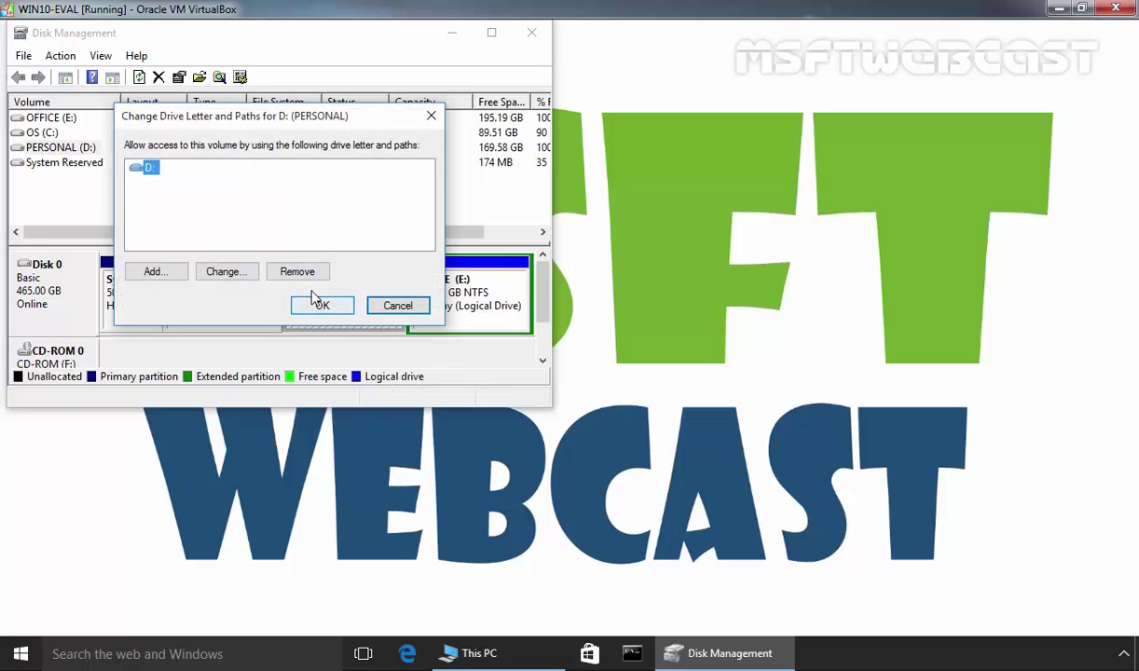
{"action": "left_click", "coordinate": [297, 273]}
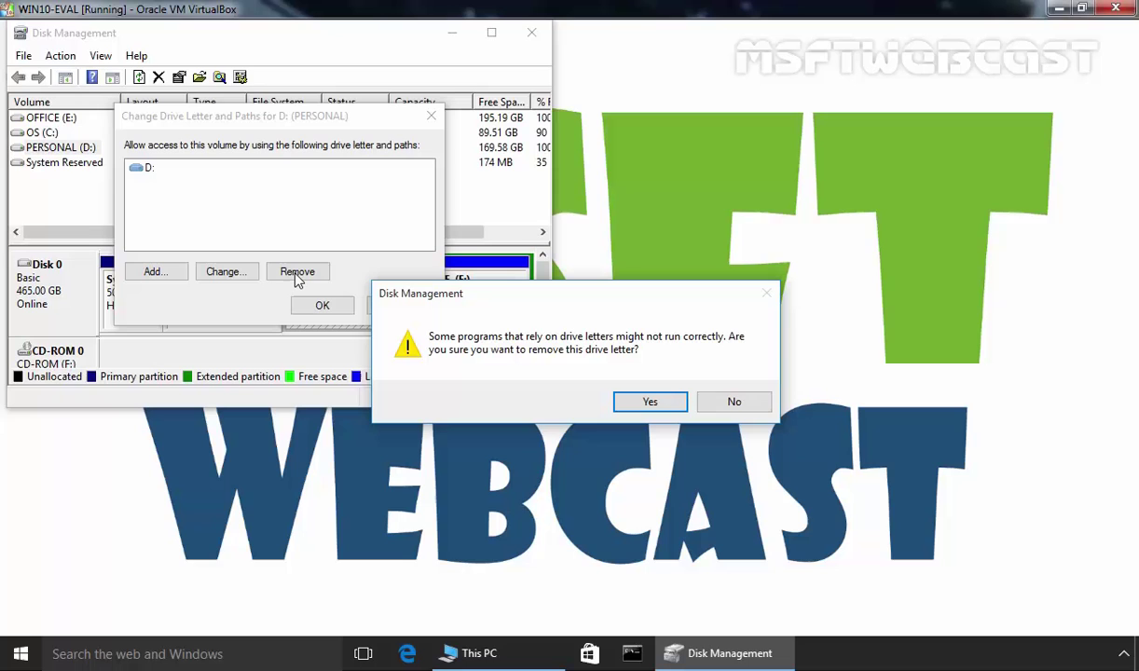
{"action": "left_click", "coordinate": [647, 401]}
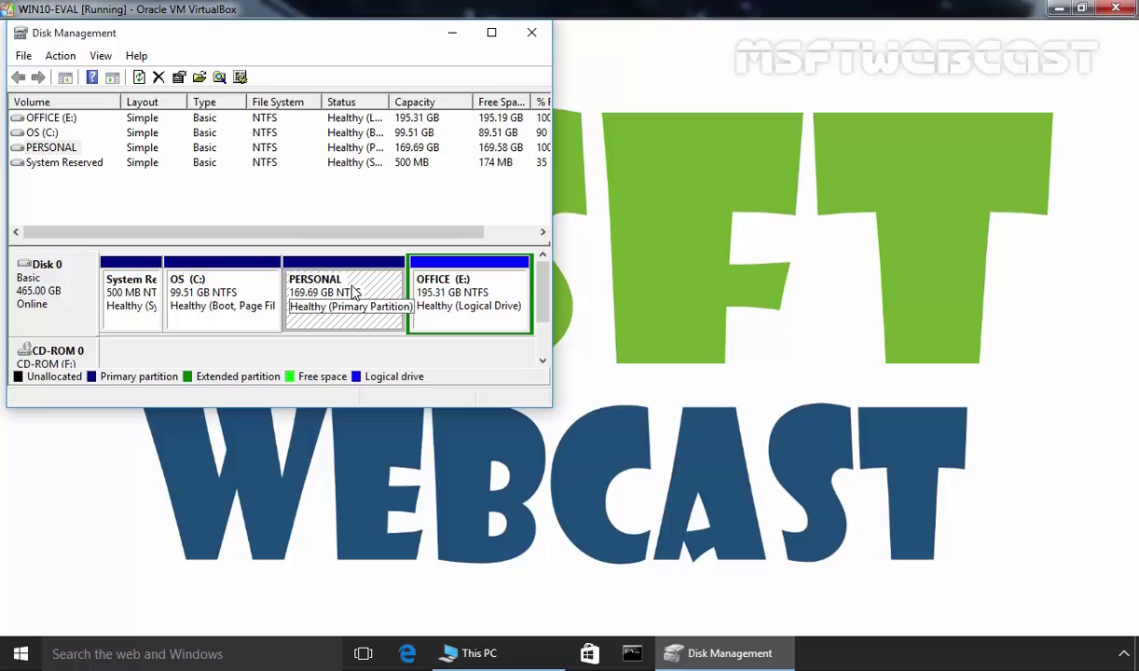
{"action": "left_click", "coordinate": [468, 653]}
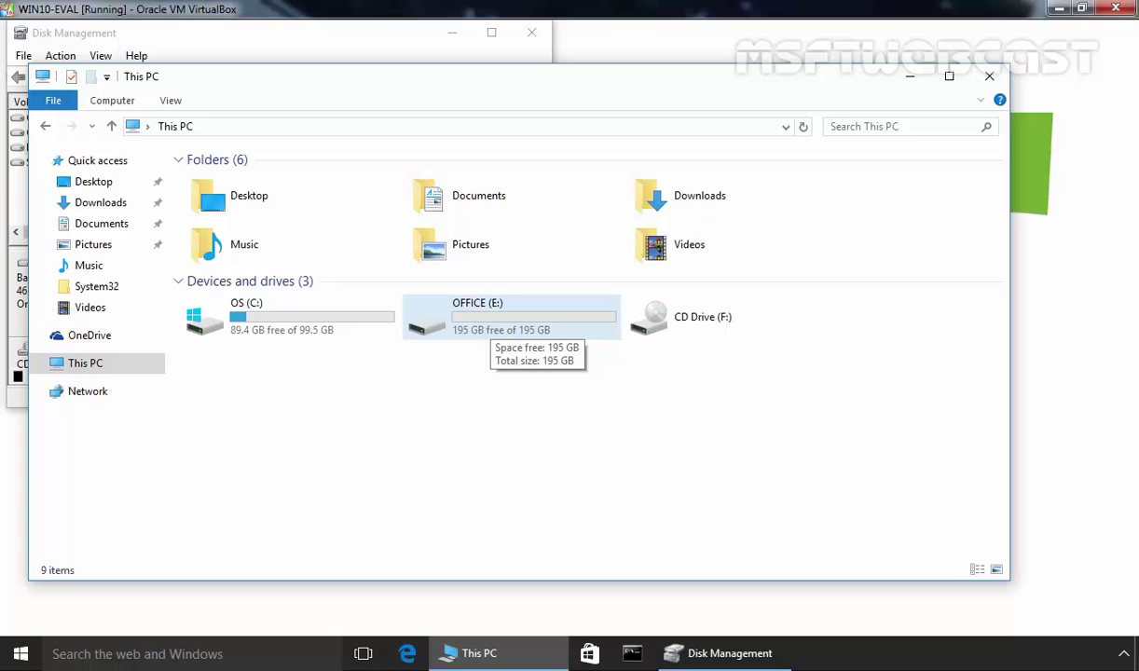
{"action": "key", "text": "alt+Tab"}
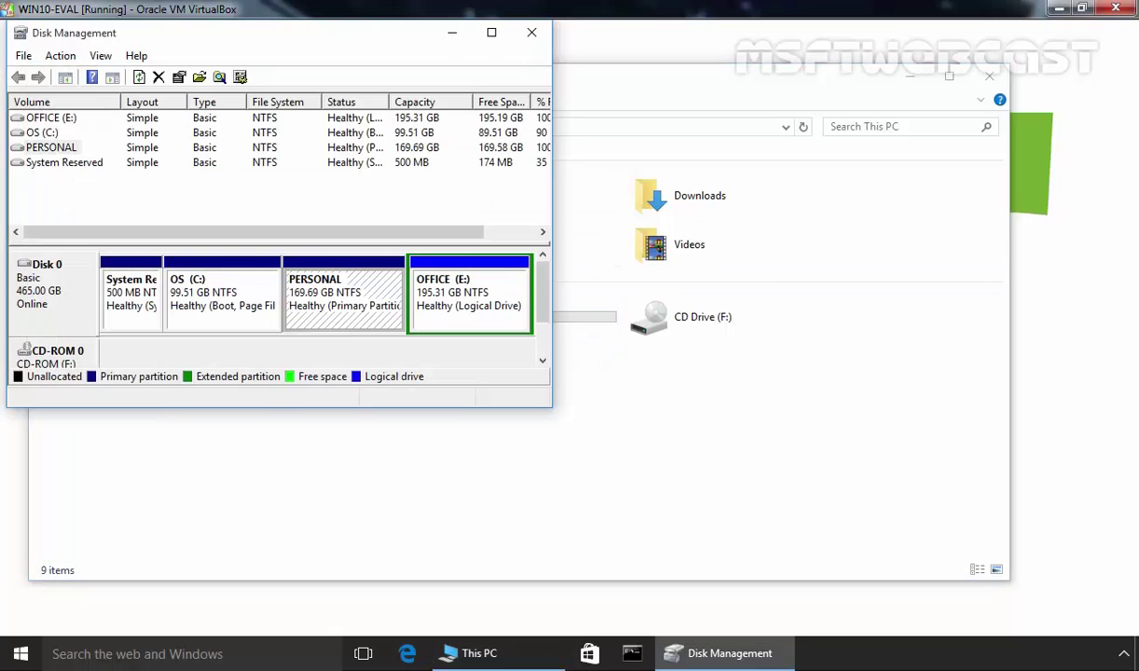
Assign drive letter D back to the PERSONAL volume in Disk Management and check the drives in This PC.
{"action": "right_click", "coordinate": [345, 292]}
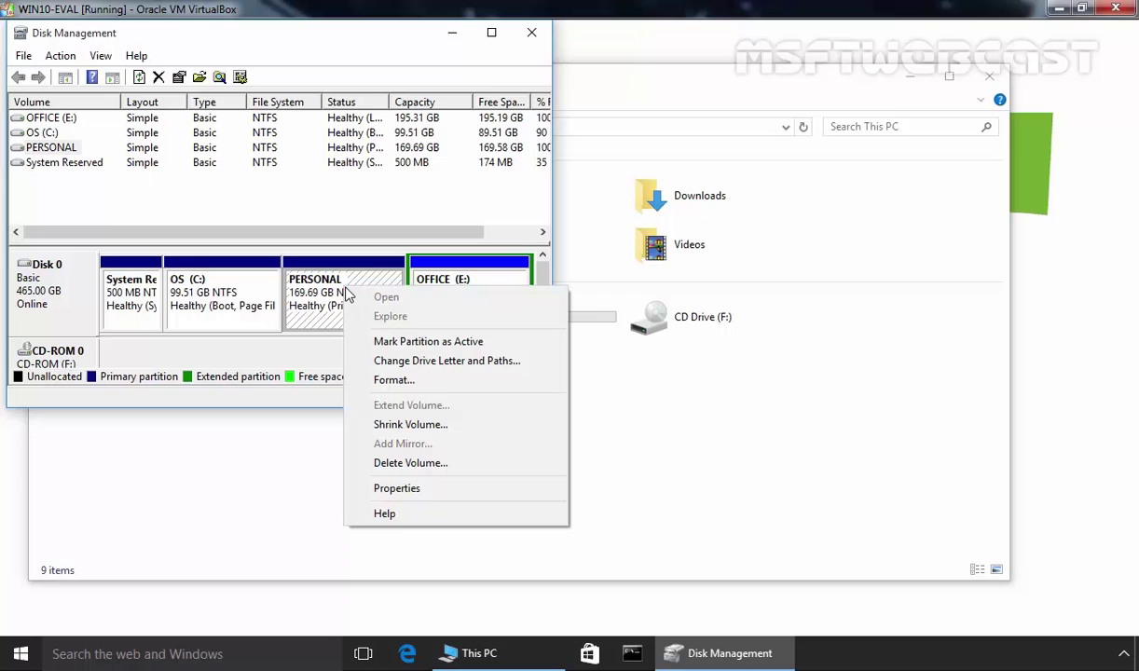
{"action": "left_click", "coordinate": [444, 364]}
{"action": "left_click", "coordinate": [168, 277]}
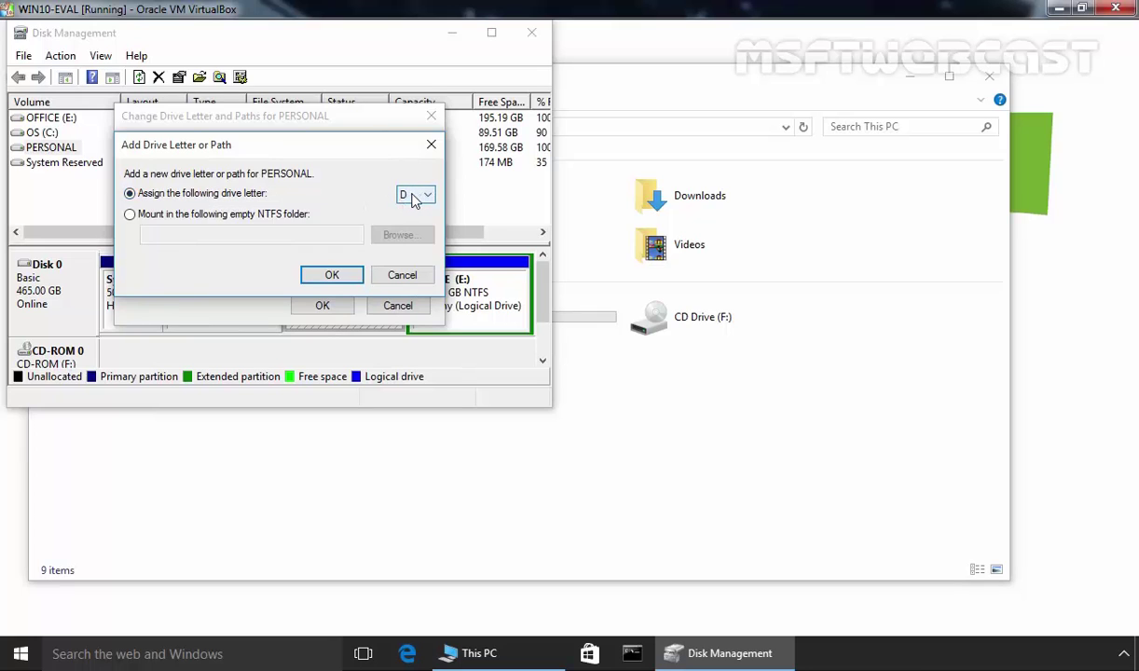
{"action": "left_click", "coordinate": [332, 275]}
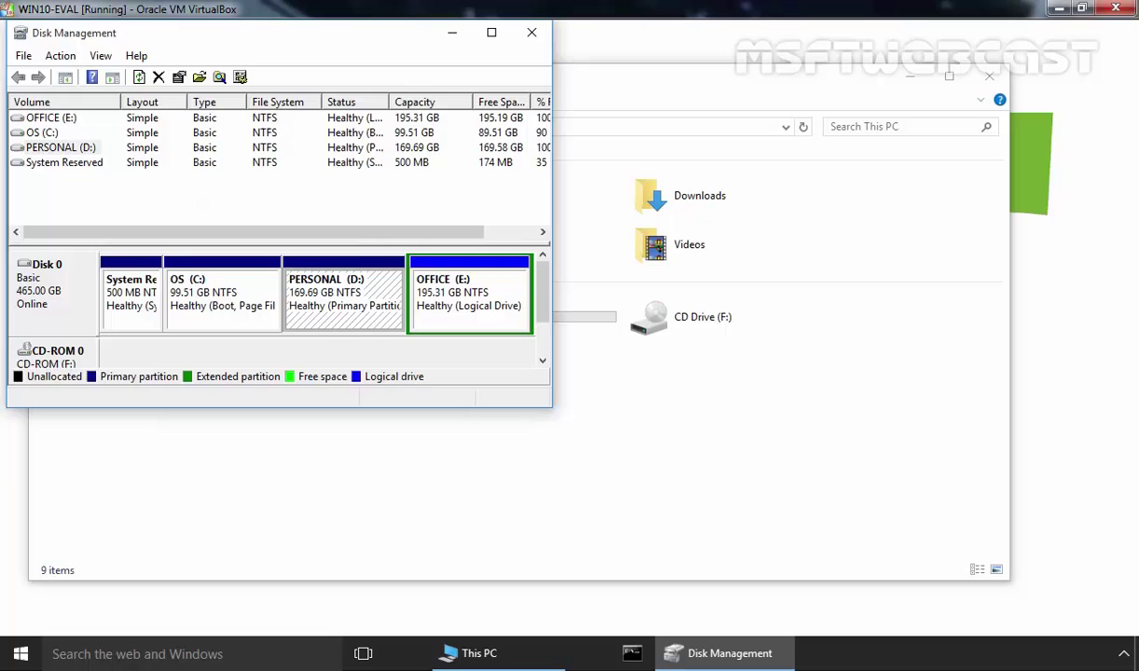
{"action": "left_click", "coordinate": [636, 457]}
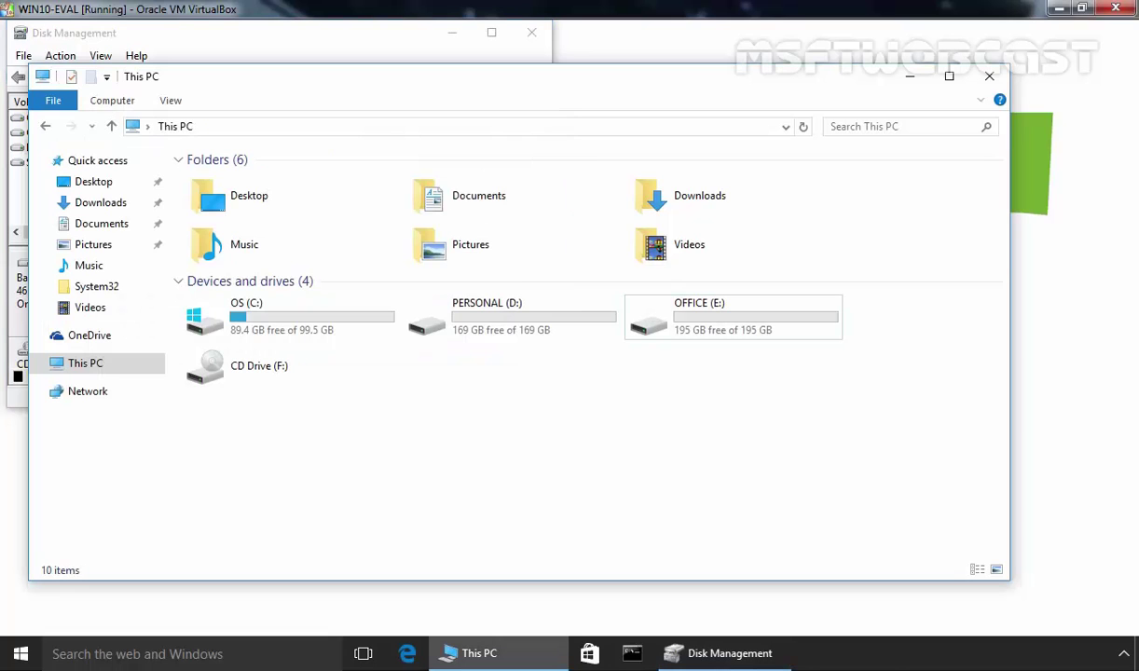
{"action": "left_click_drag", "start_coordinate": [611, 471], "coordinate": [473, 307]}
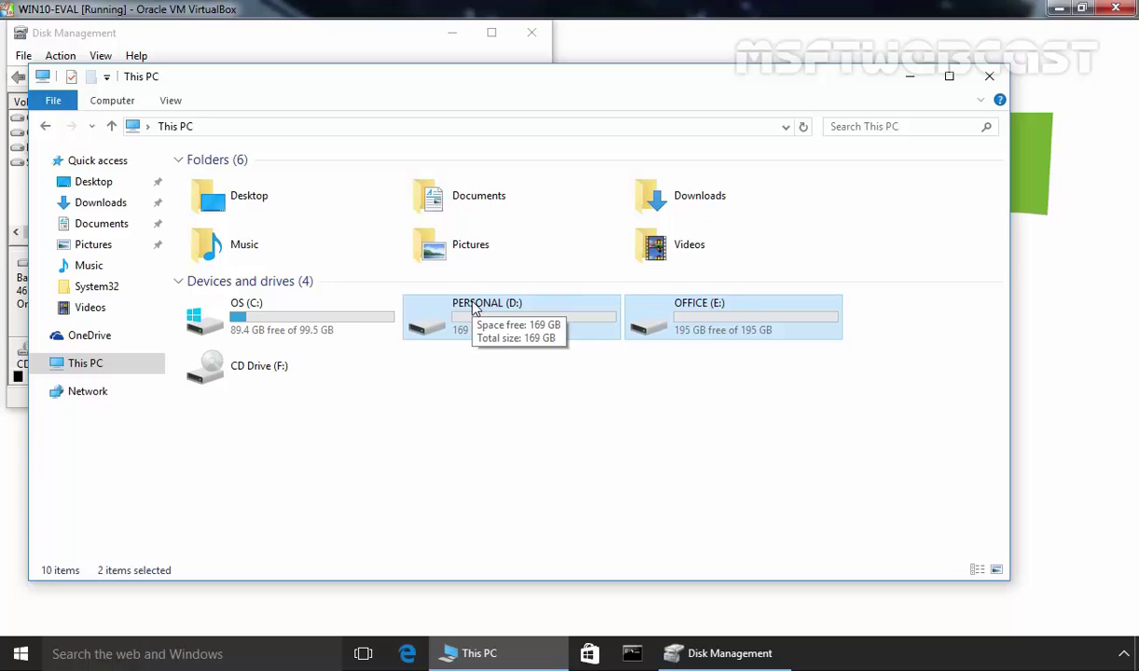
Open a command prompt and launch diskpart, allowing it to make changes to the PC.
{"action": "key", "text": "super+r"}
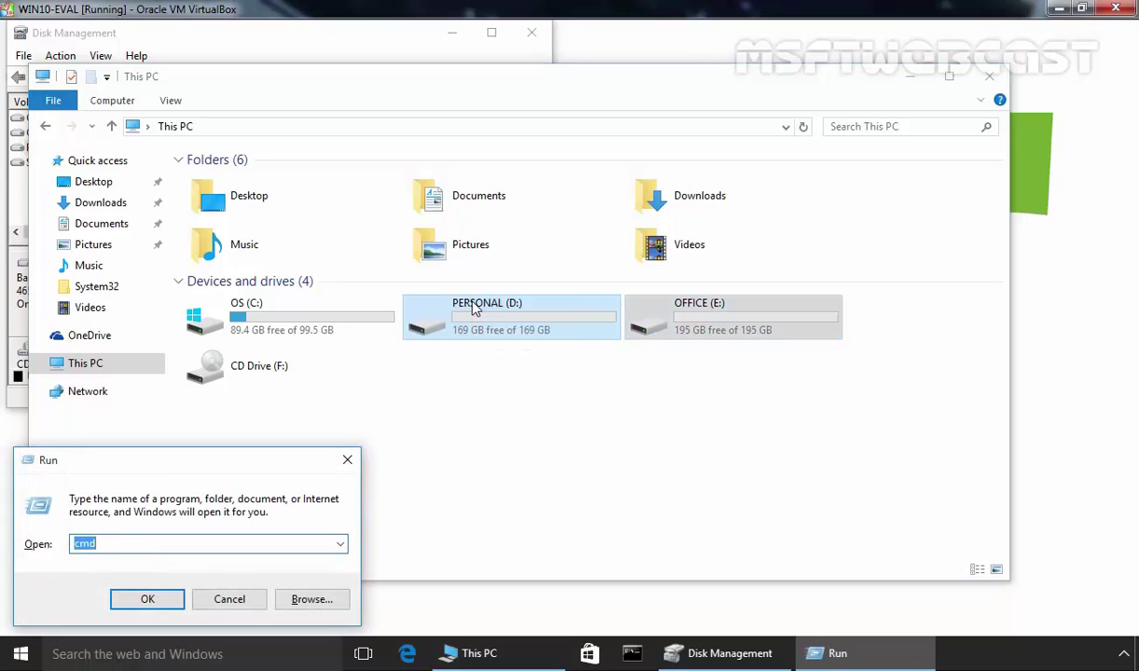
{"action": "type", "text": "cmd"}
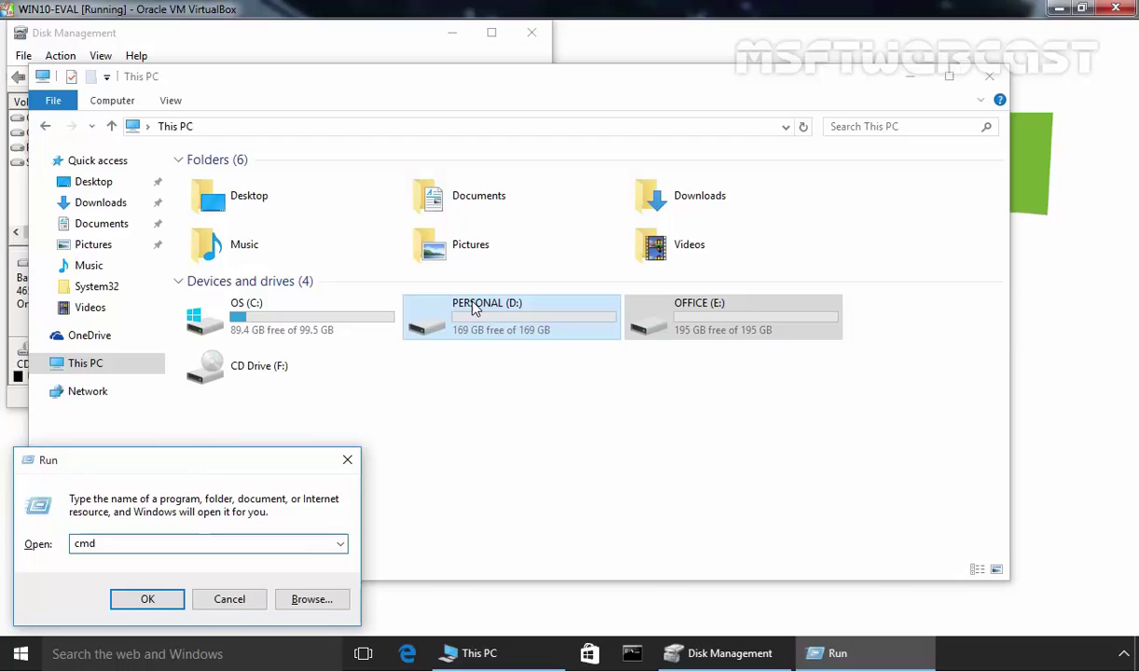
{"action": "key", "text": "Return"}
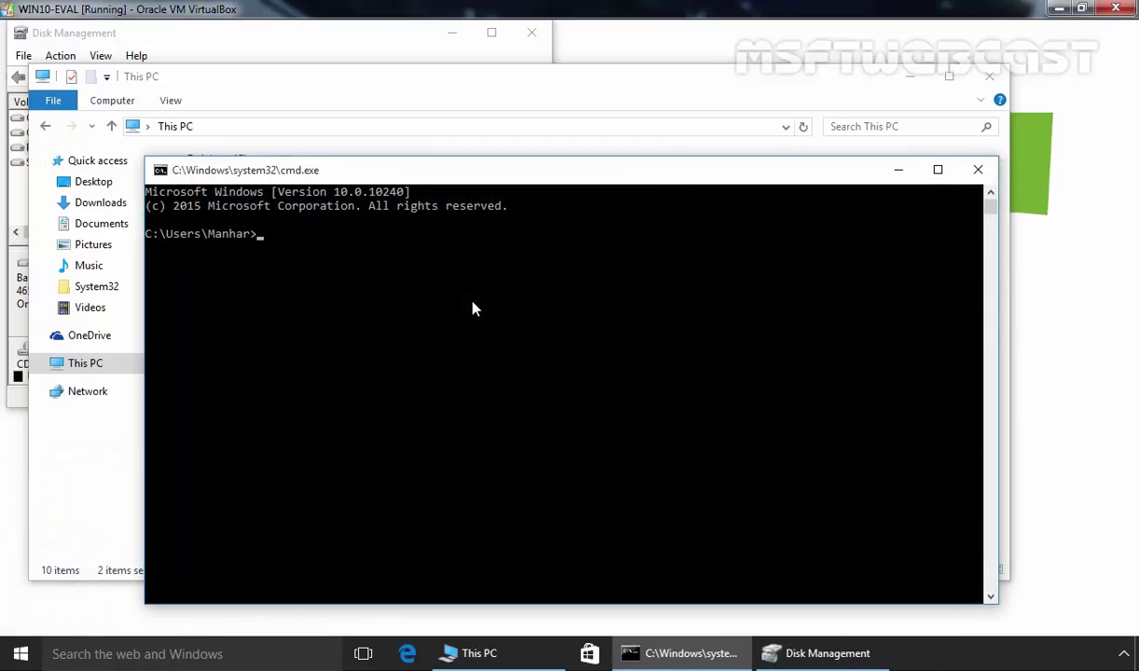
{"action": "type", "text": "diskpart"}
{"action": "key", "text": "Return"}
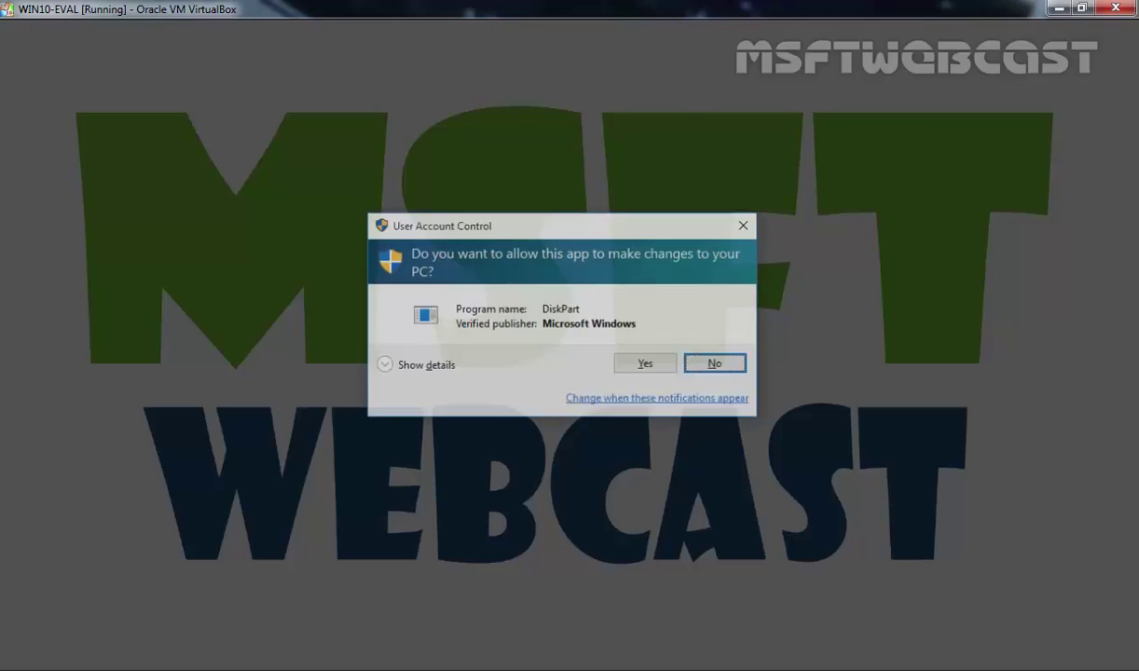
{"action": "left_click", "coordinate": [639, 366]}
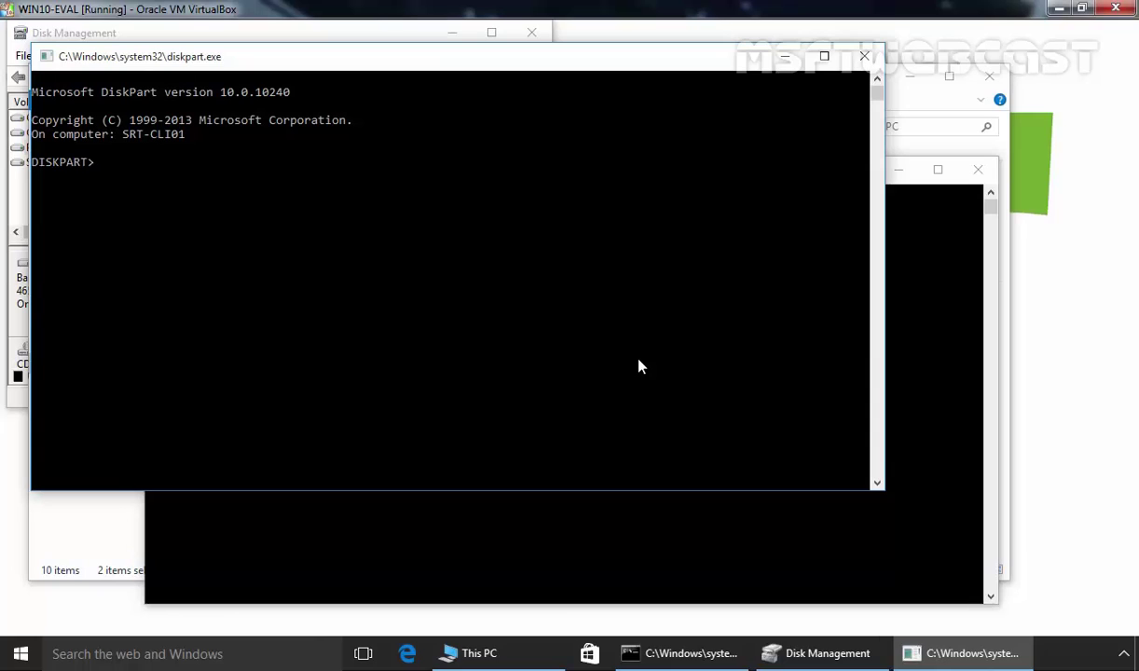
List the disks in DiskPart and select disk 0.
{"action": "type", "text": "list disk"}
{"action": "key", "text": "Return"}
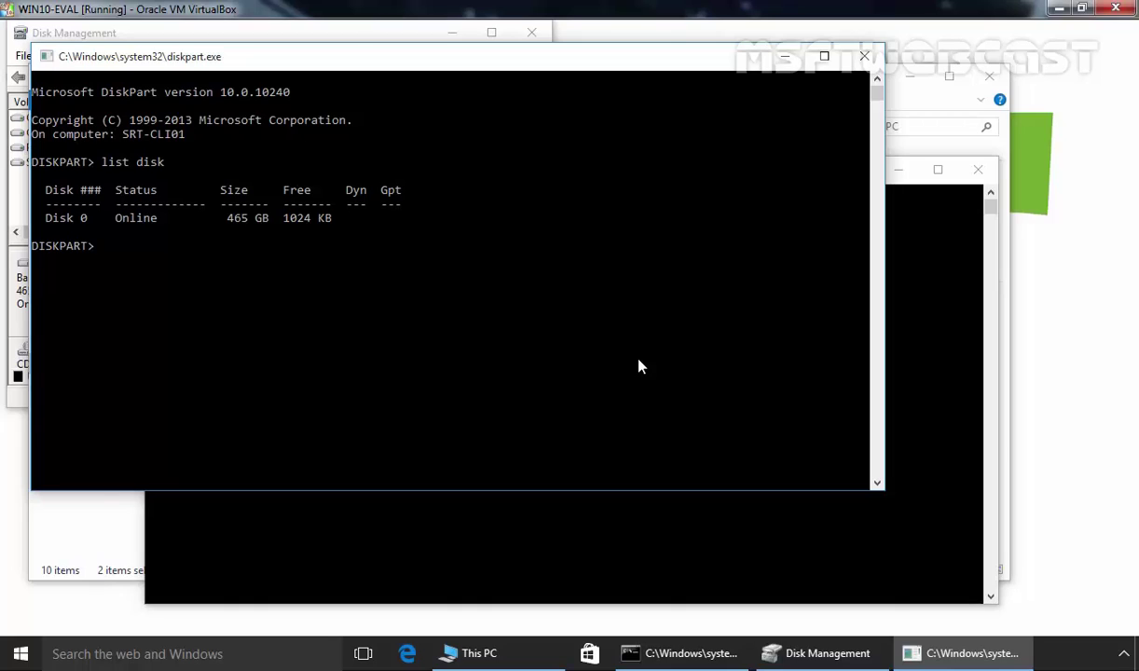
{"action": "type", "text": "select disk 0"}
{"action": "key", "text": "Return"}
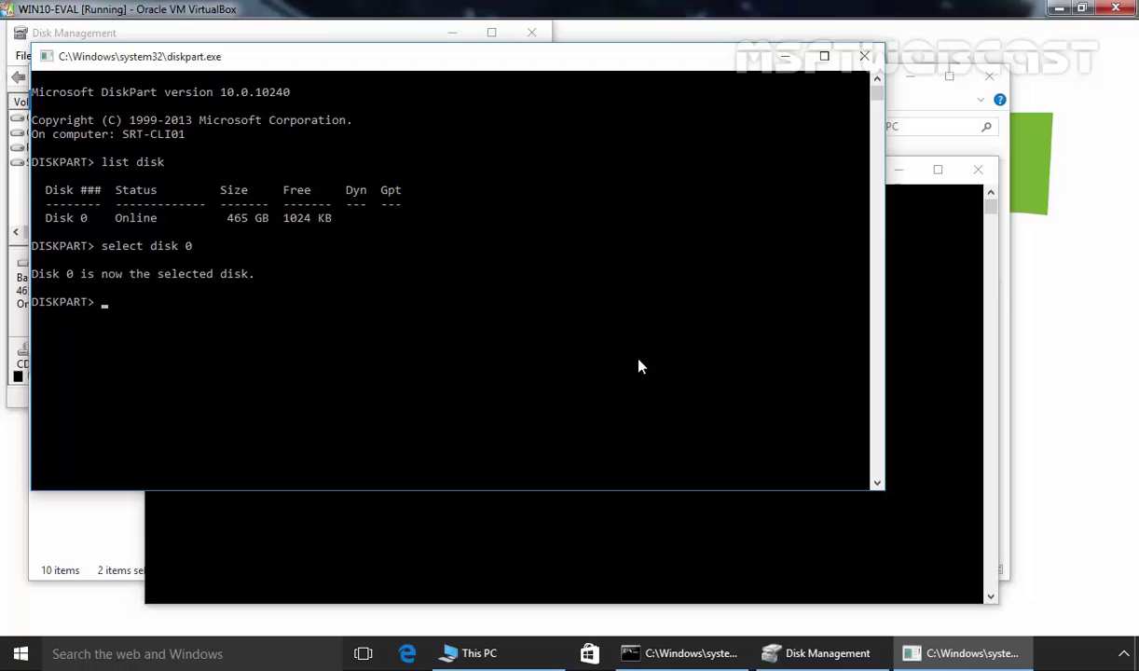
List the partitions on the selected disk and the available volumes in DiskPart.
{"action": "type", "text": "list partition"}
{"action": "key", "text": "Return"}
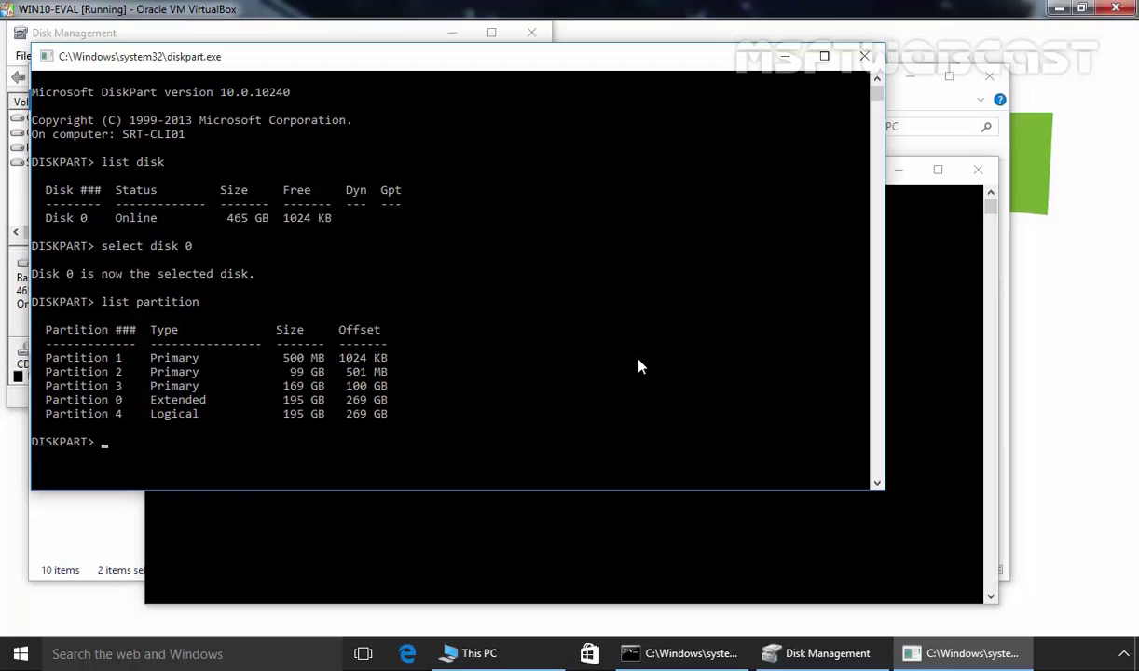
{"action": "type", "text": "list volume"}
{"action": "key", "text": "Return"}
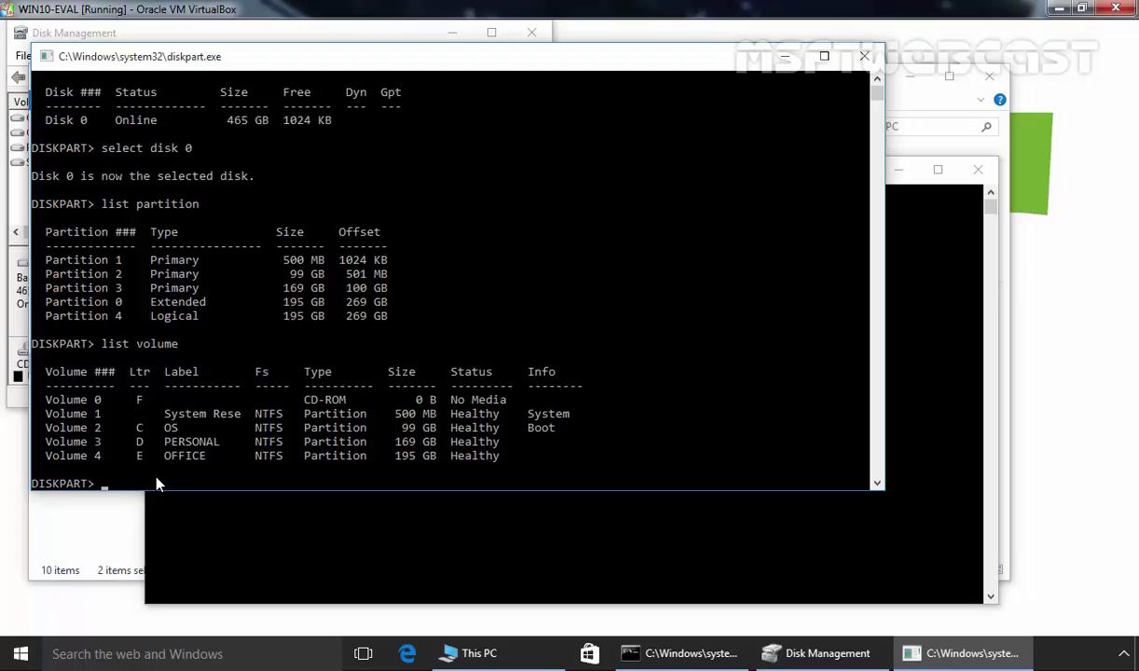
Select volume 3 in DiskPart, remove its drive letter d, and check the drives in This PC.
{"action": "type", "text": "select volume"}
{"action": "type", "text": "3"}
{"action": "key", "text": "Return"}
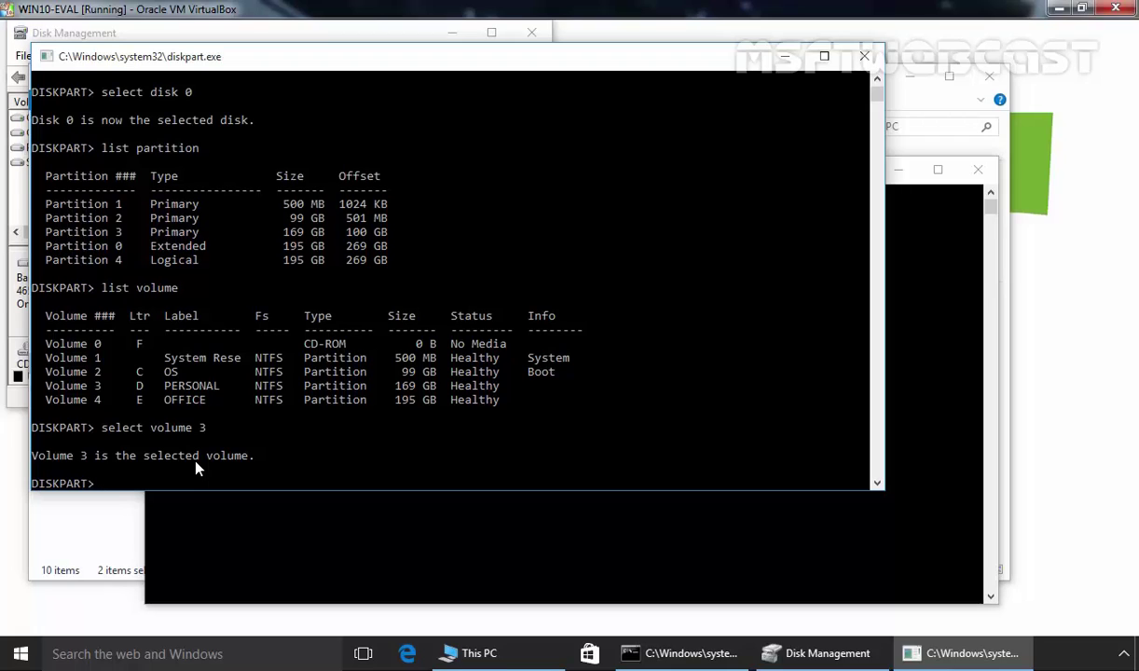
{"action": "type", "text": "remove letter"}
{"action": "type", "text": "d"}
{"action": "key", "text": "Return"}
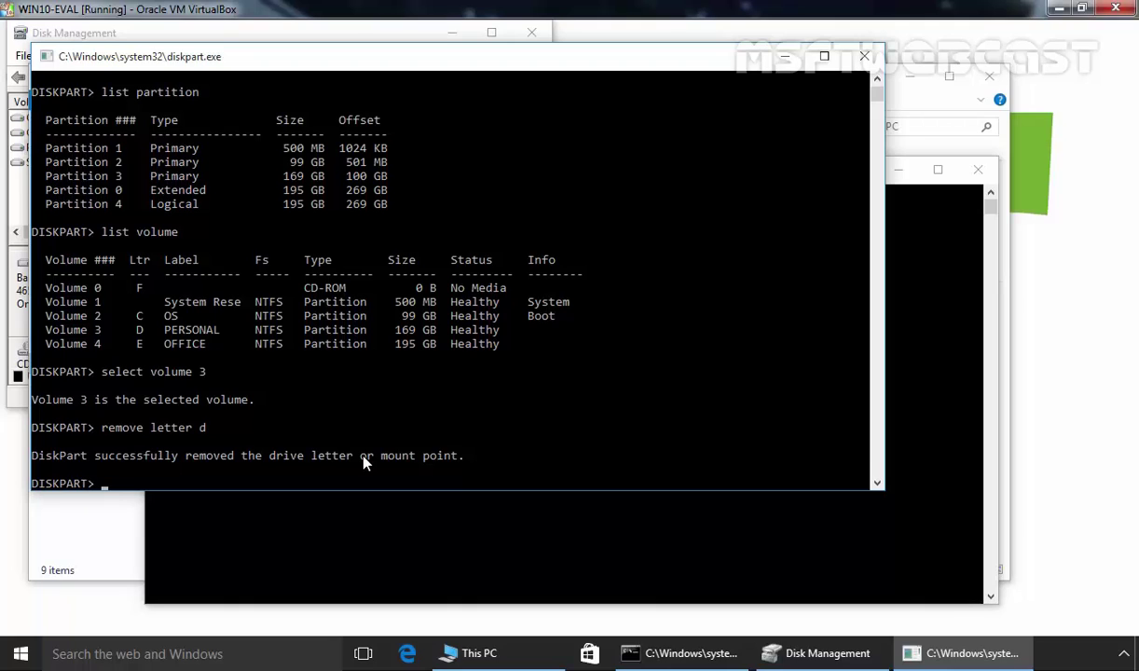
{"action": "left_click", "coordinate": [478, 653]}
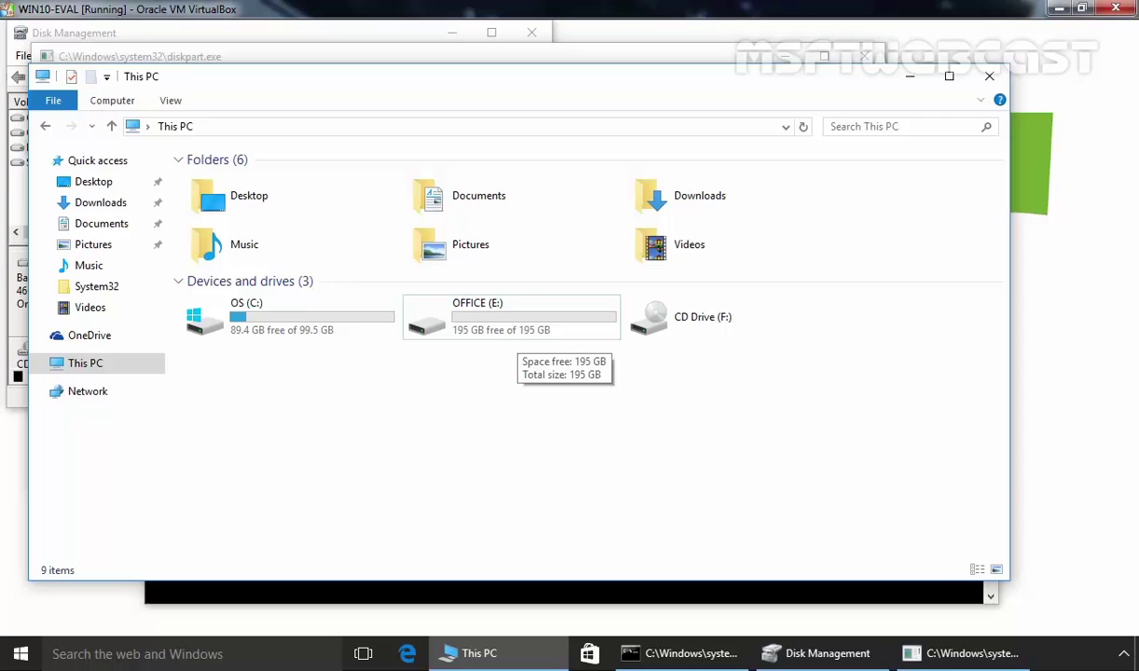
{"action": "left_click", "coordinate": [946, 661]}
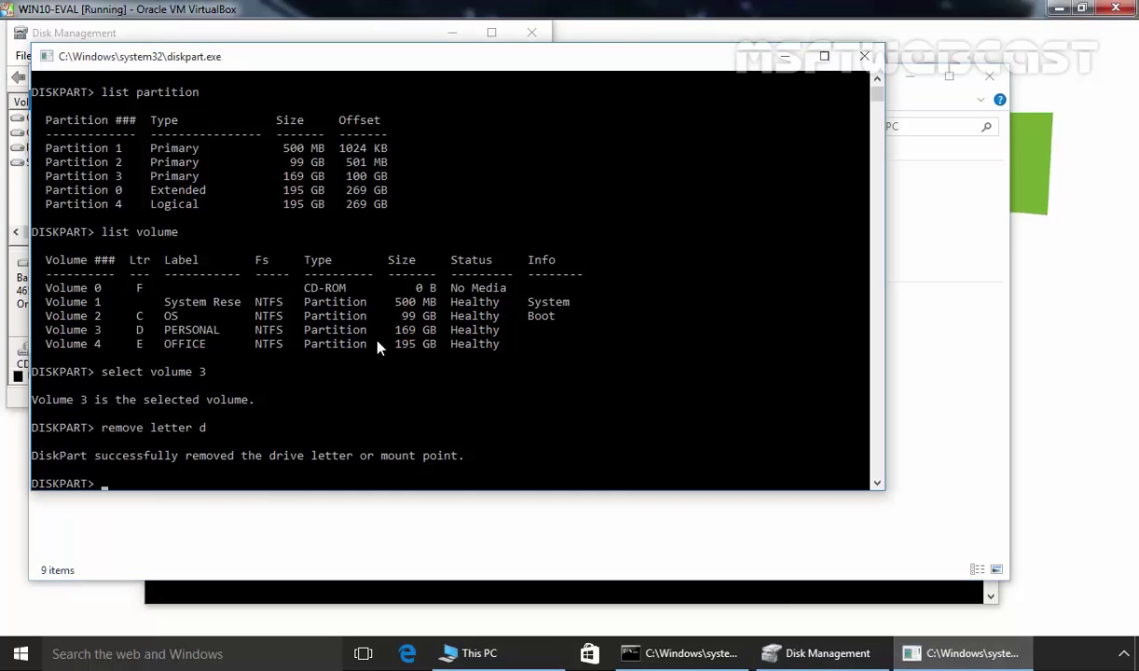
Assign letter d to the selected volume in DiskPart and check the PERSONAL drive in This PC.
{"action": "type", "text": "assign letter d"}
{"action": "key", "text": "Return"}
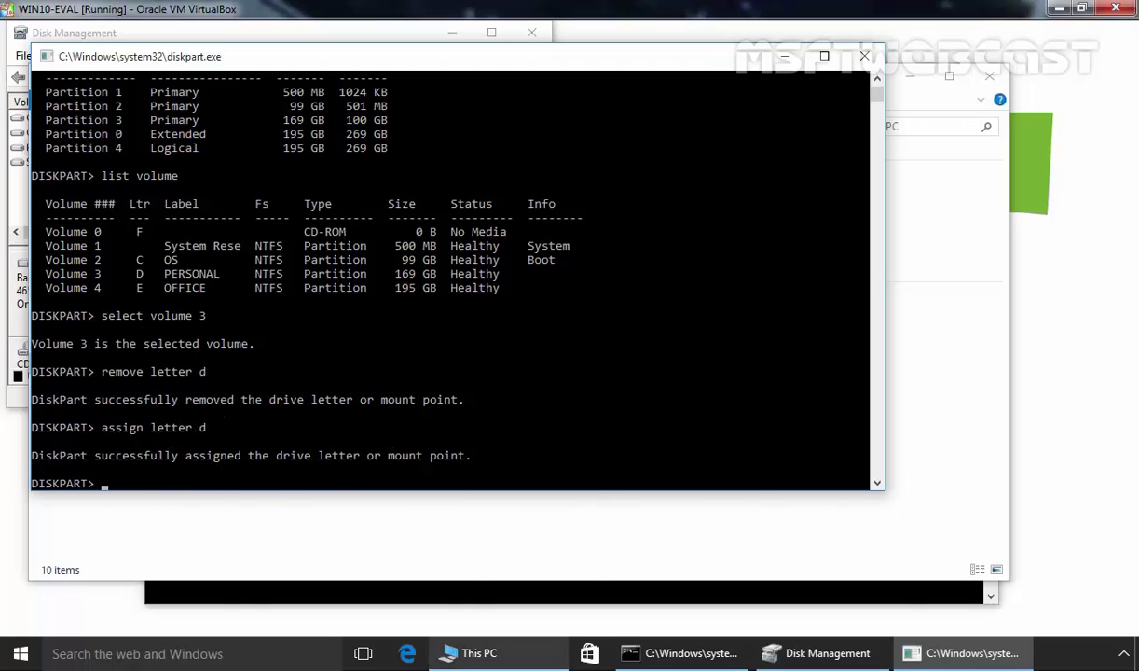
{"action": "left_click", "coordinate": [476, 653]}
{"action": "left_click_drag", "start_coordinate": [492, 389], "coordinate": [386, 313]}
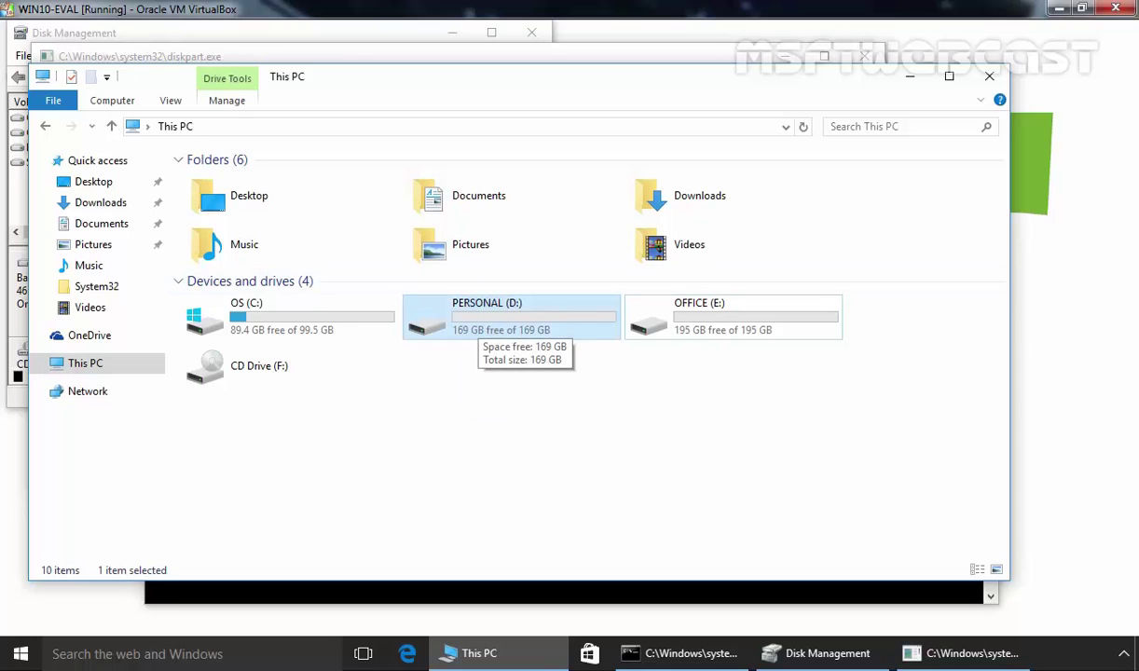